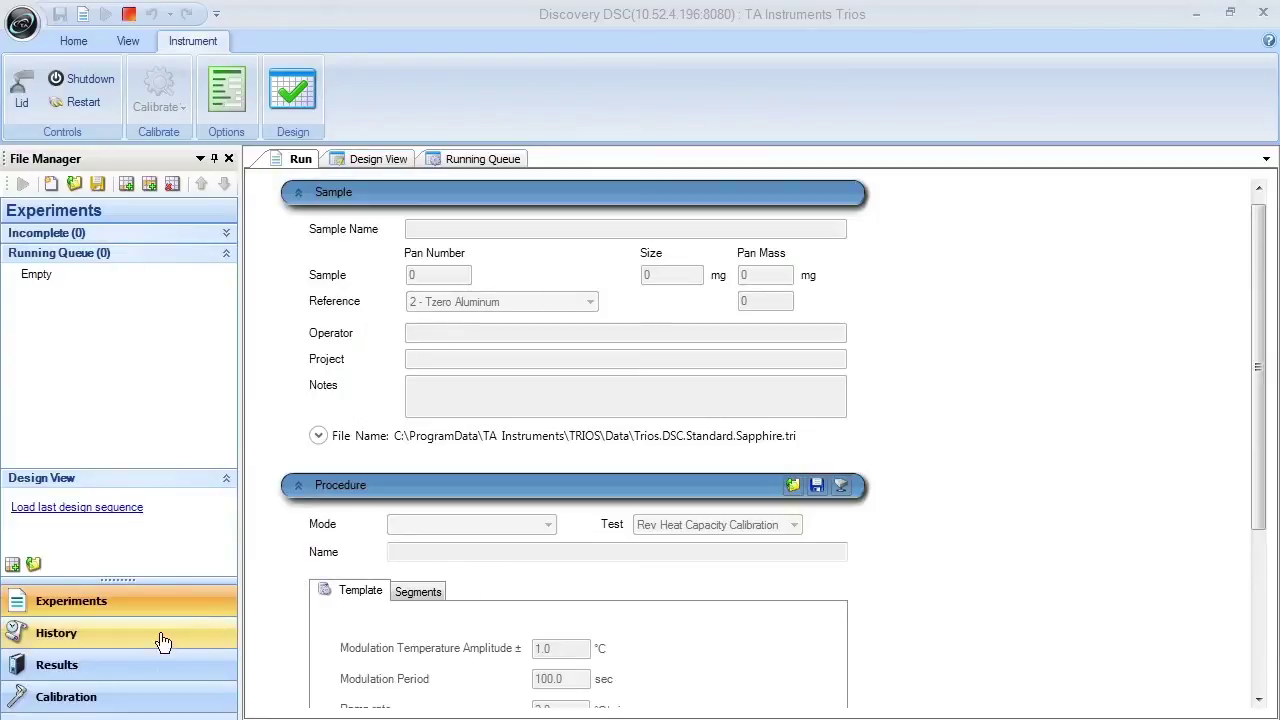
# Open the instrument's Global Calibration Set from the Calibration navigation entry.
pyautogui.click(68, 702)
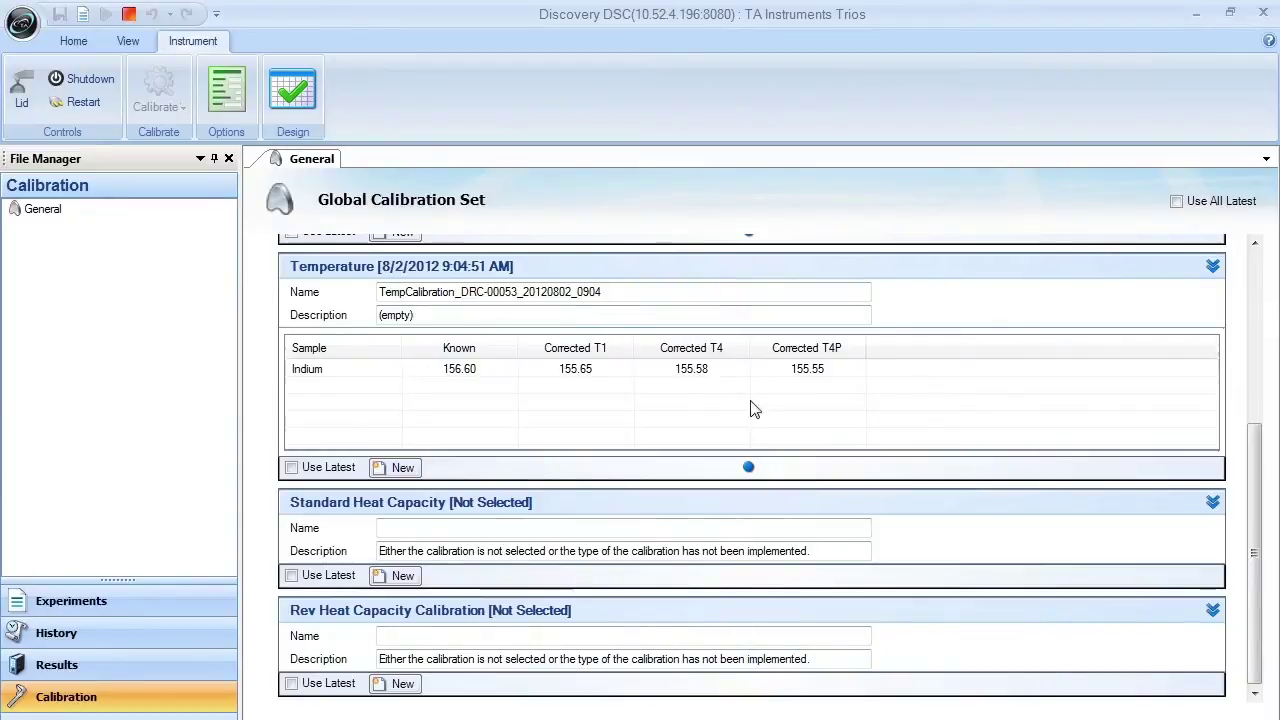
# Start a new Rev Heat Capacity Calibration from the calibration list.
pyautogui.moveTo(1249, 555); pyautogui.dragTo(1249, 378)
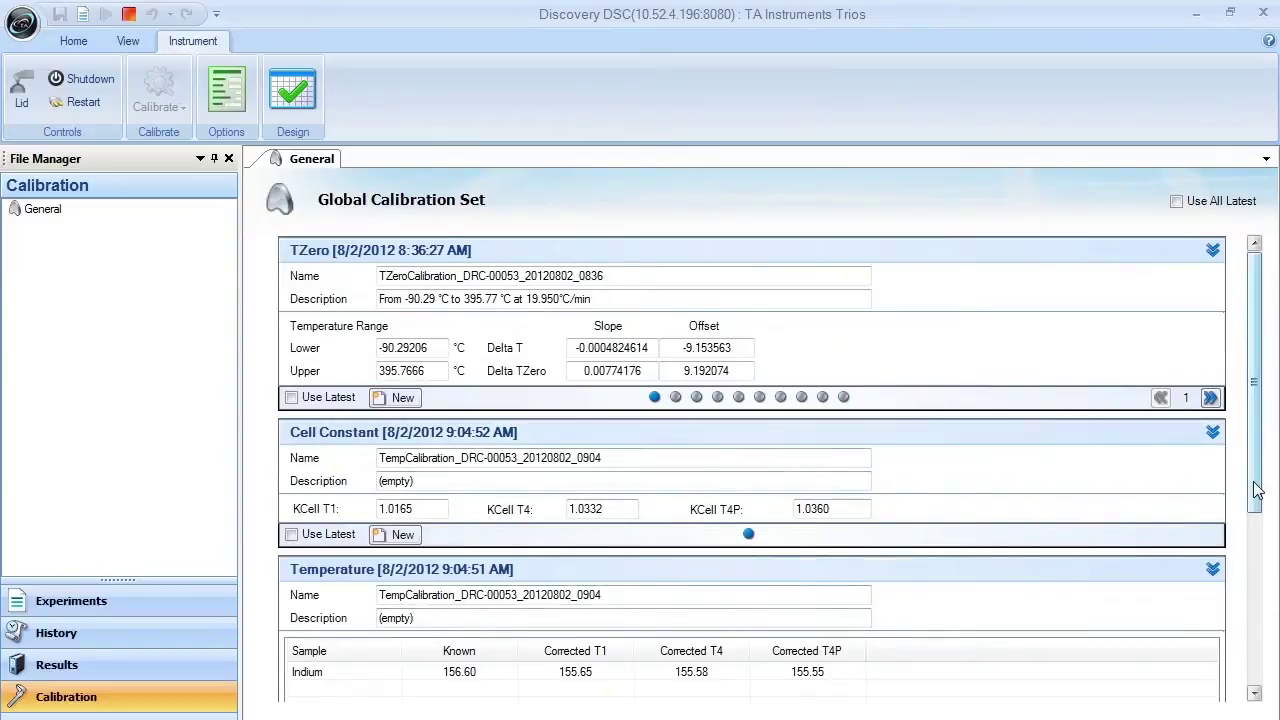
pyautogui.moveTo(1257, 490); pyautogui.dragTo(1257, 660)
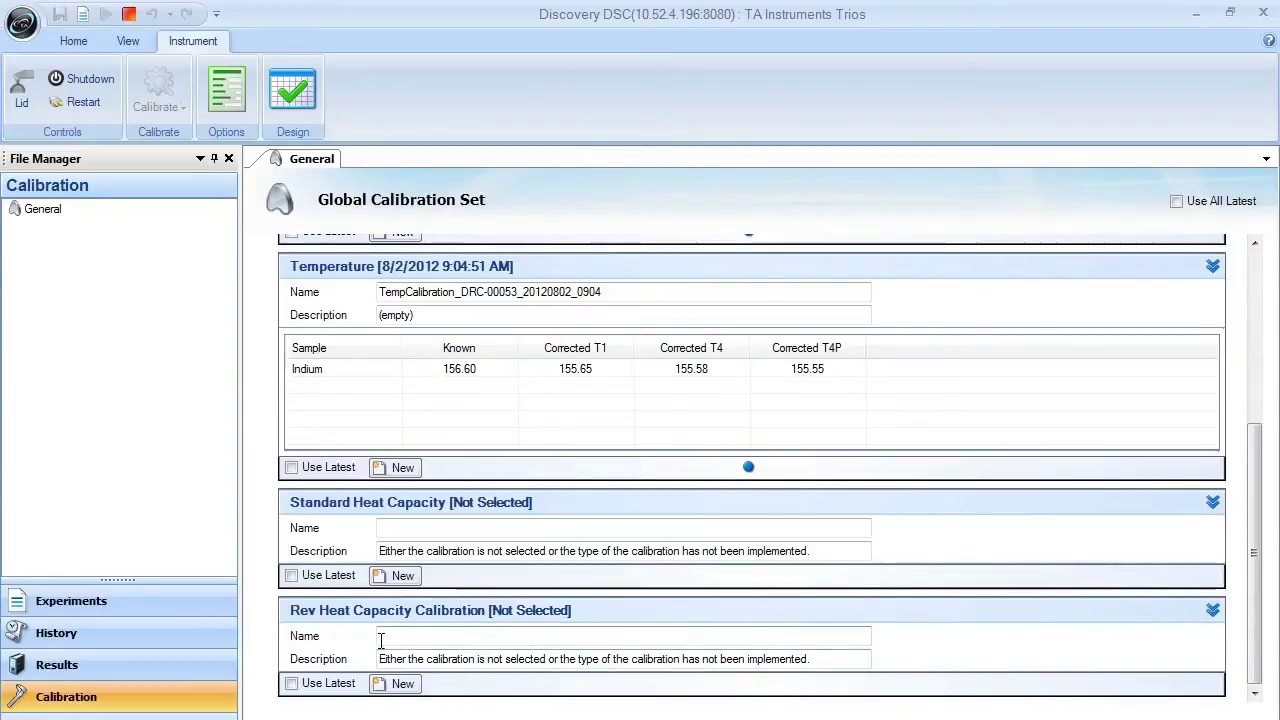
pyautogui.click(403, 688)
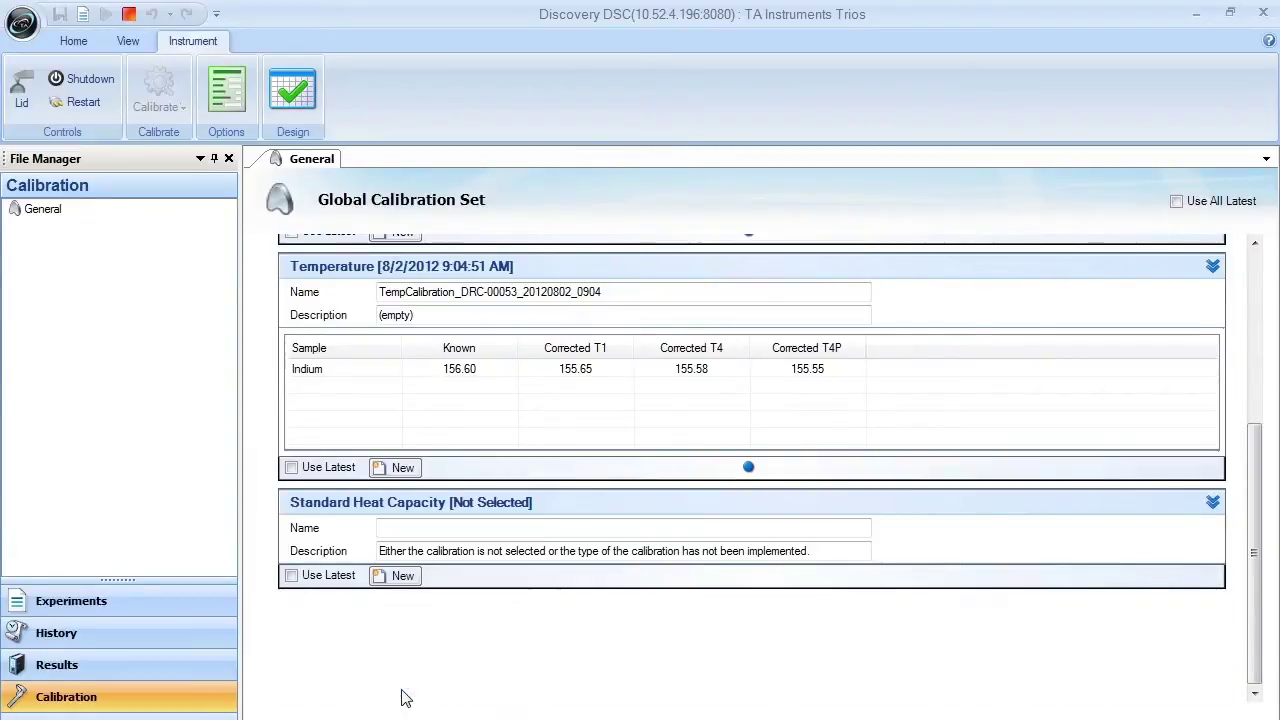
# Keep Sapphire as the standard, set sample 3 with a 25.0000 mg mass.
pyautogui.moveTo(1262, 518); pyautogui.dragTo(1258, 640)
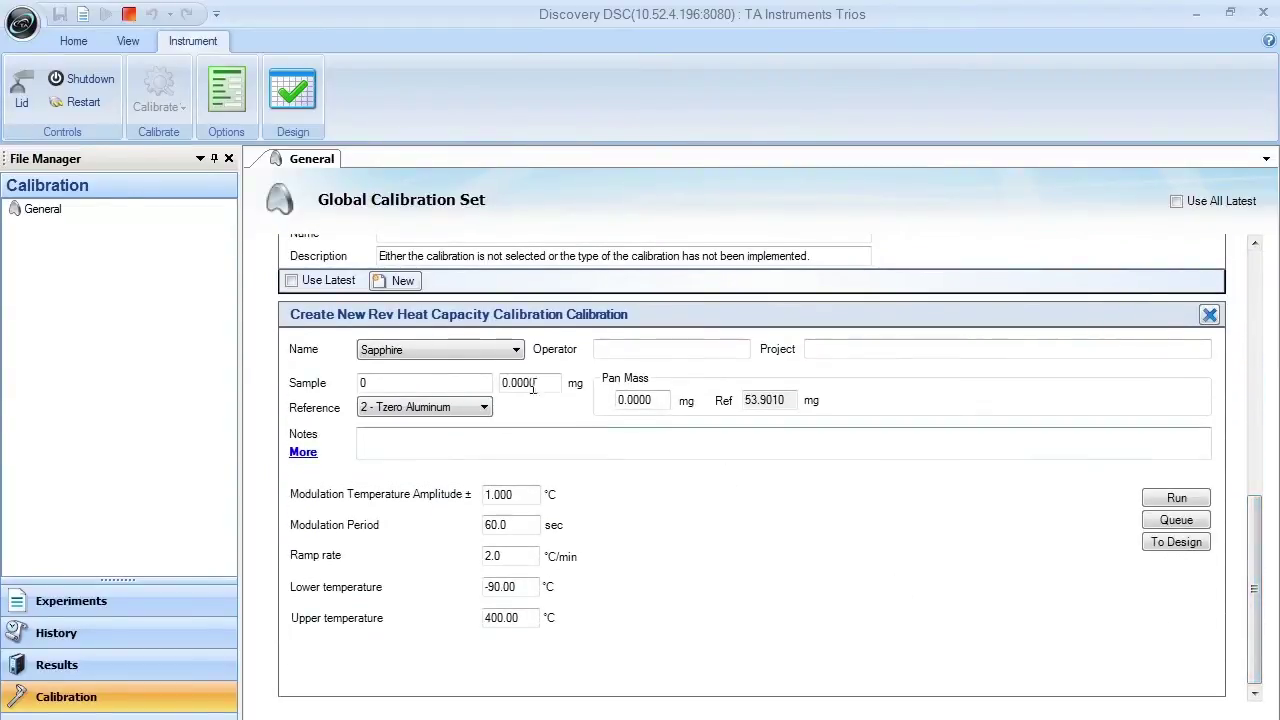
pyautogui.click(517, 350)
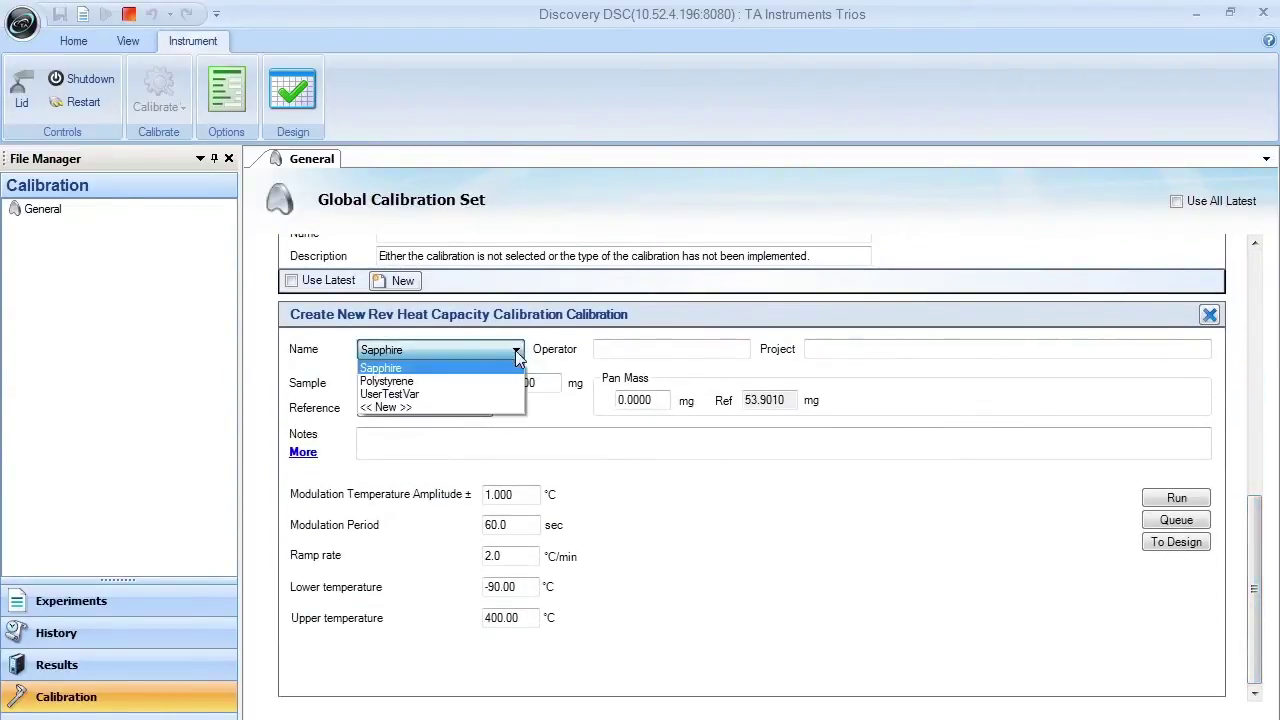
pyautogui.click(409, 369)
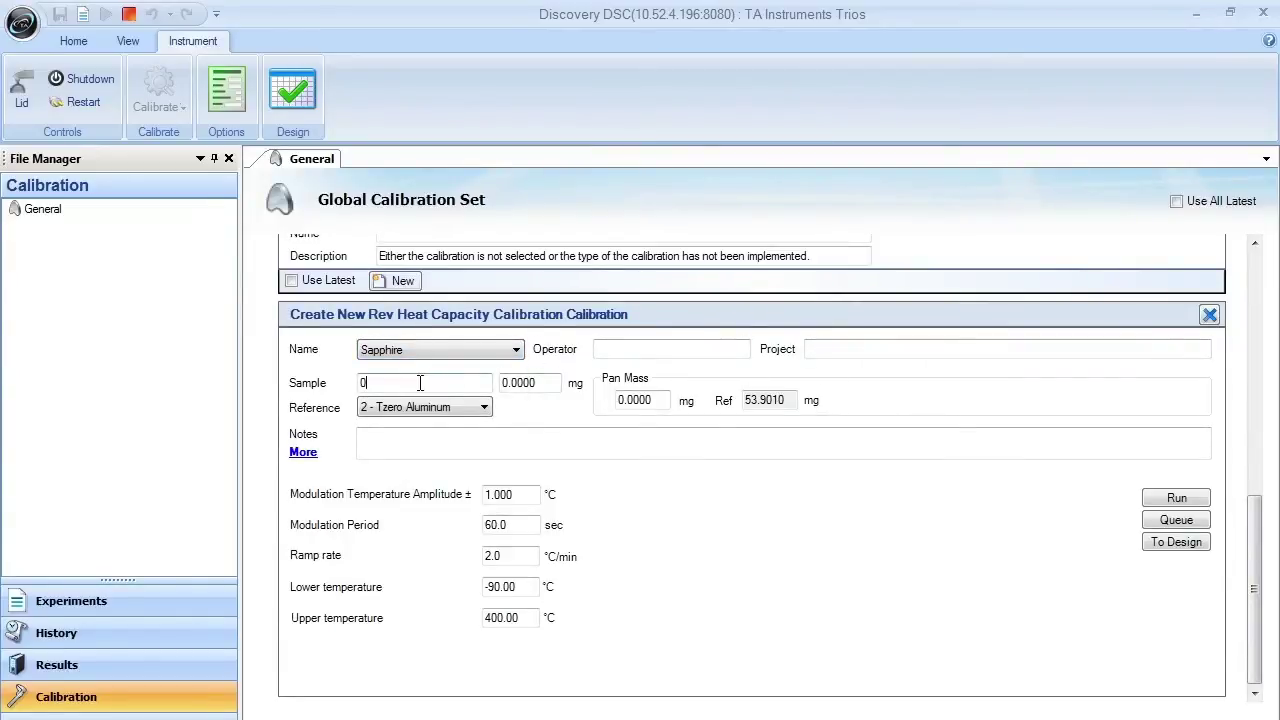
pyautogui.moveTo(420, 383); pyautogui.dragTo(357, 388)
pyautogui.click(515, 384)
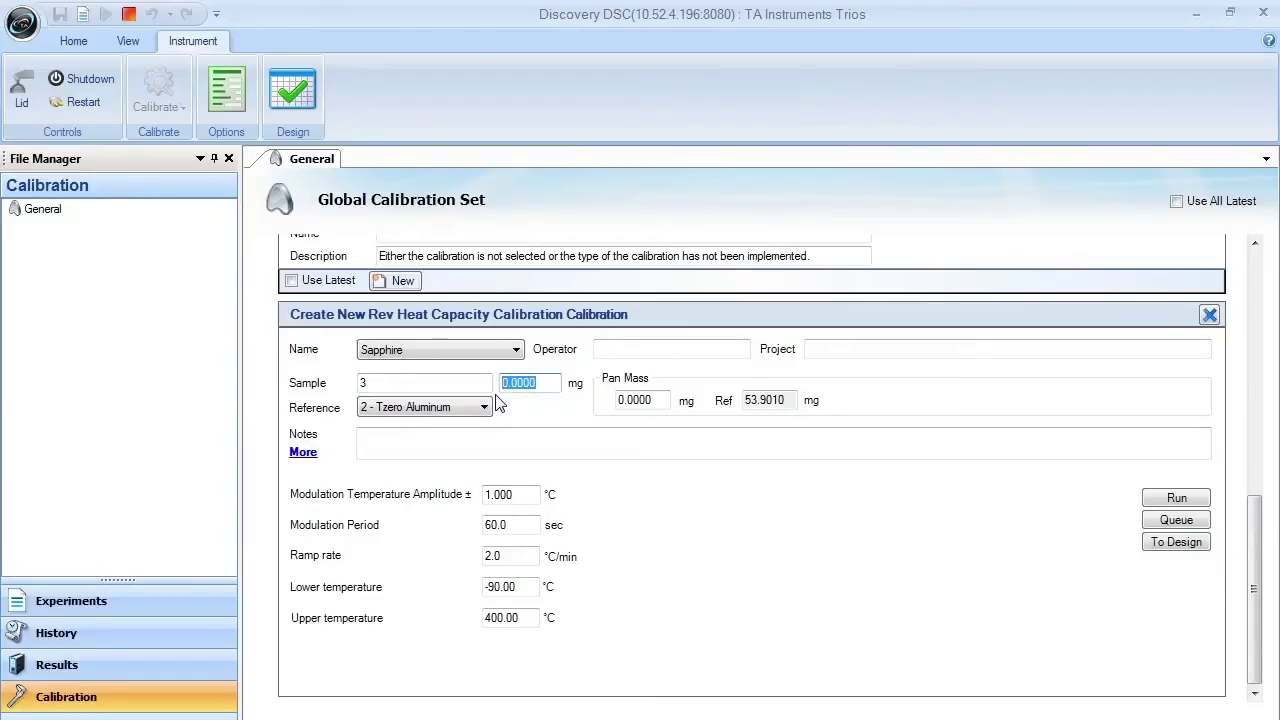
pyautogui.write('25')
pyautogui.click(484, 408)
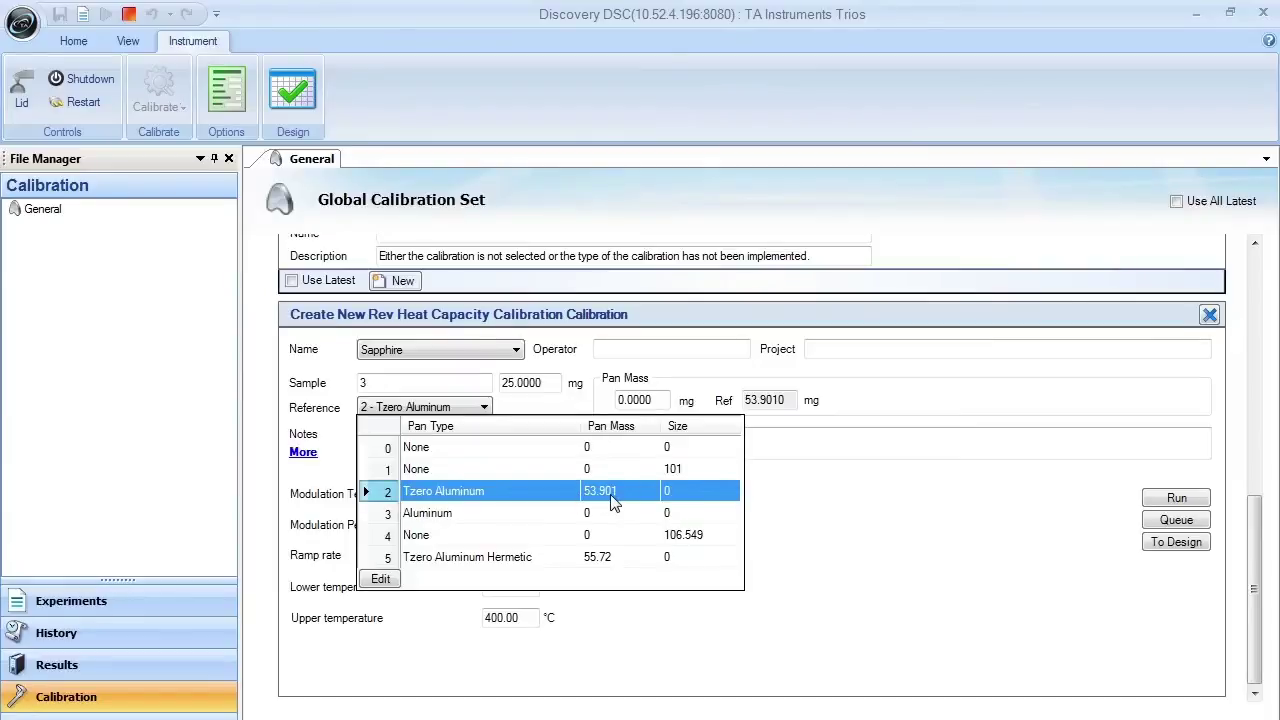
# Keep Tzero Aluminum reference, set pan mass 55.0000 mg, modulation period 100.0 sec, ramp 2.0.
pyautogui.click(613, 502)
pyautogui.click(662, 400)
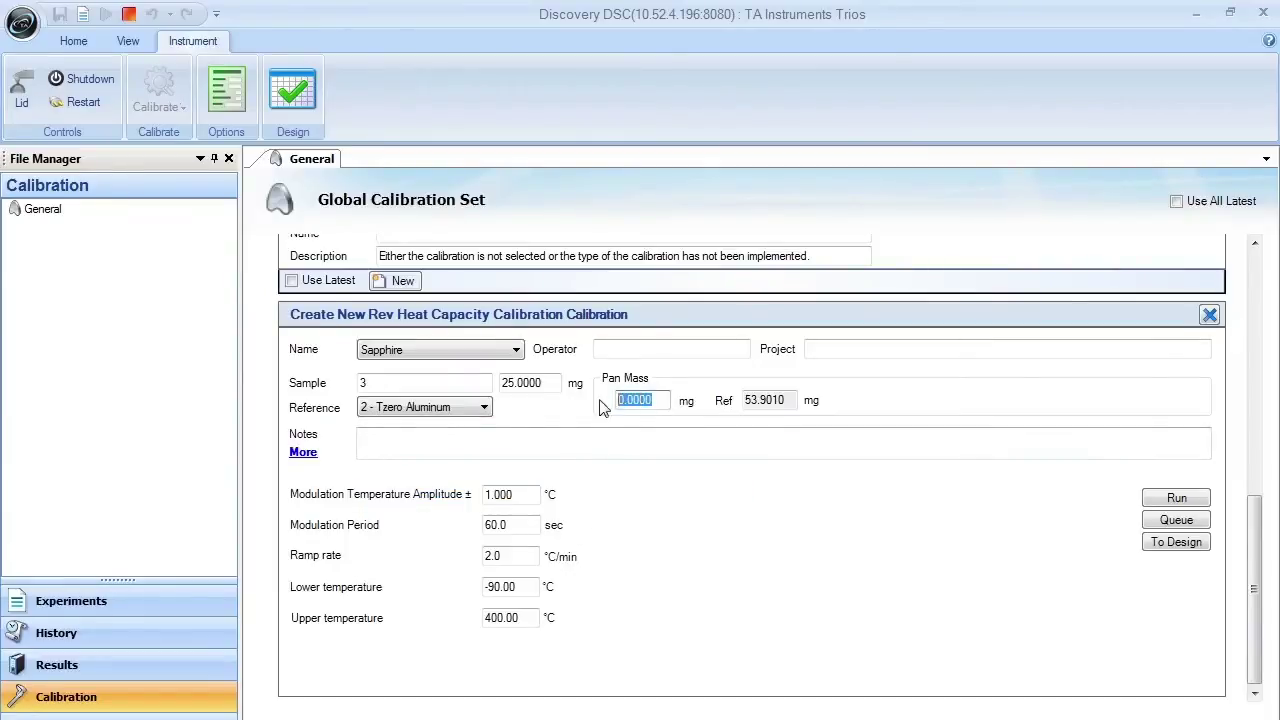
pyautogui.write('55')
pyautogui.doubleClick(505, 494)
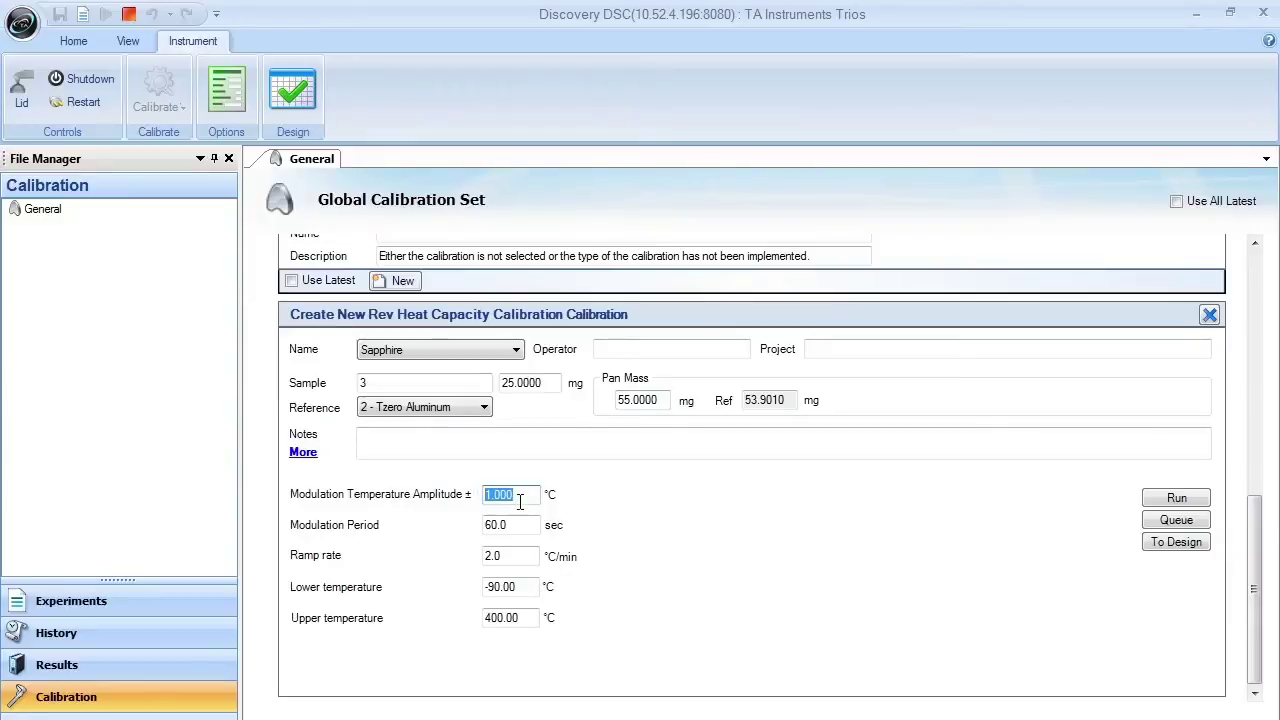
pyautogui.doubleClick(520, 524)
pyautogui.write('1')
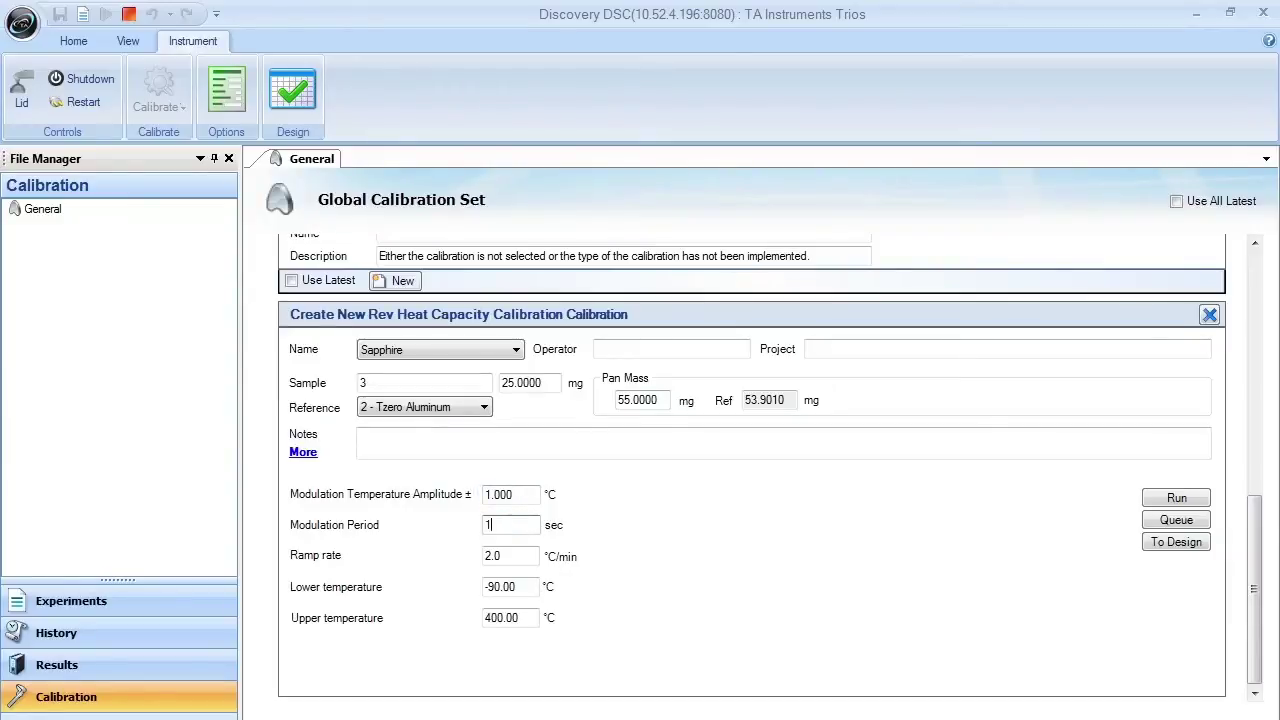
pyautogui.doubleClick(489, 556)
pyautogui.click(530, 524)
# Queue the sapphire calibration as Run 1, confirm it, and go to Results.
pyautogui.click(1186, 526)
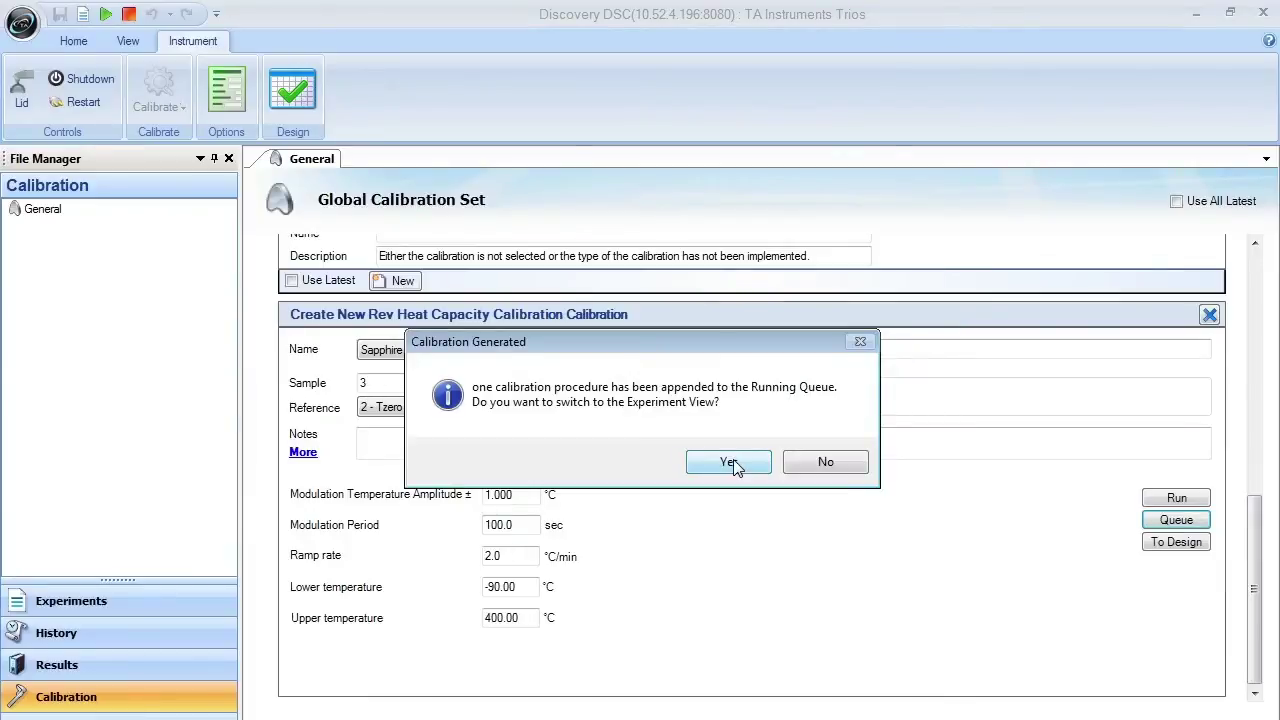
pyautogui.click(728, 462)
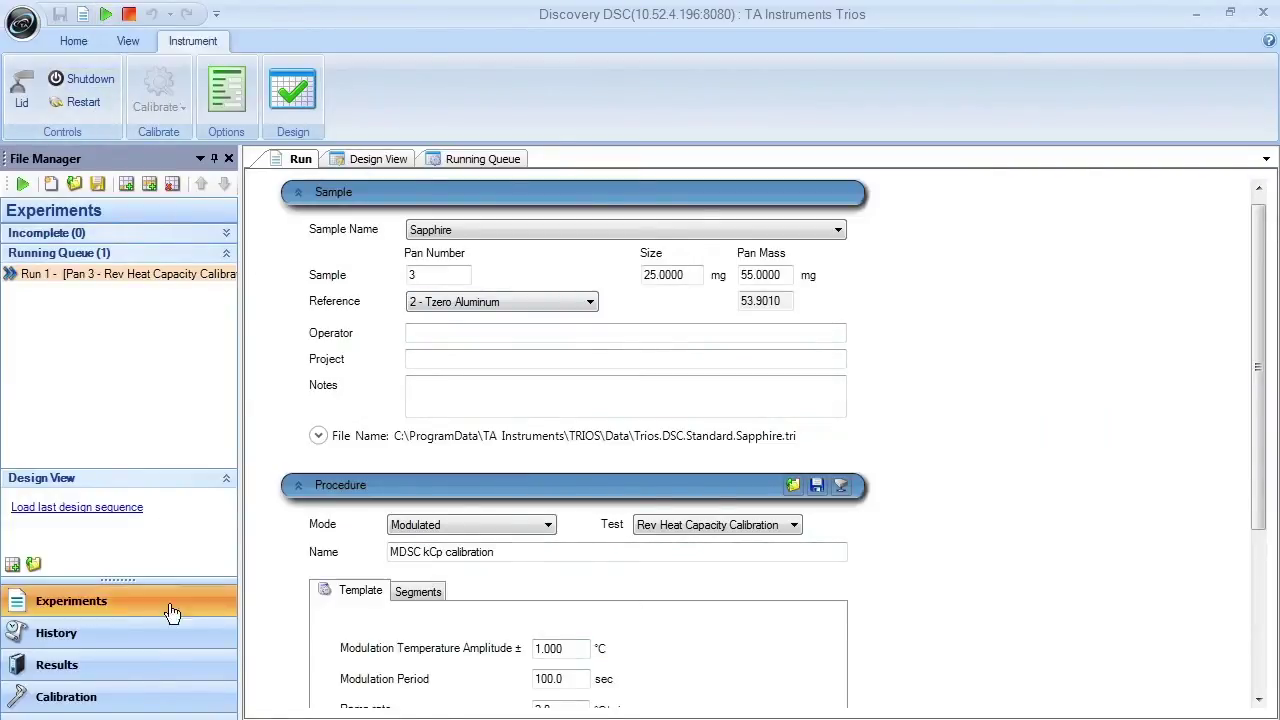
pyautogui.click(98, 667)
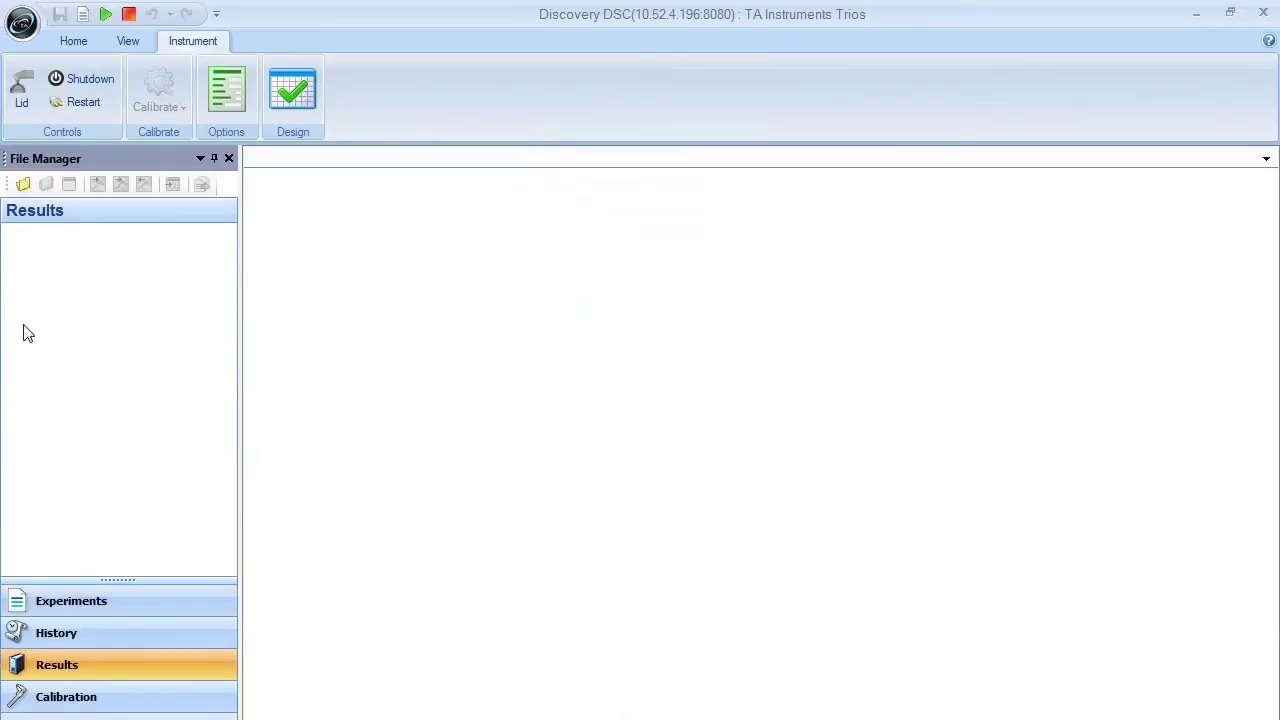
# Open the Trios.DSC.Standard.Sapphire(1) results file.
pyautogui.click(23, 184)
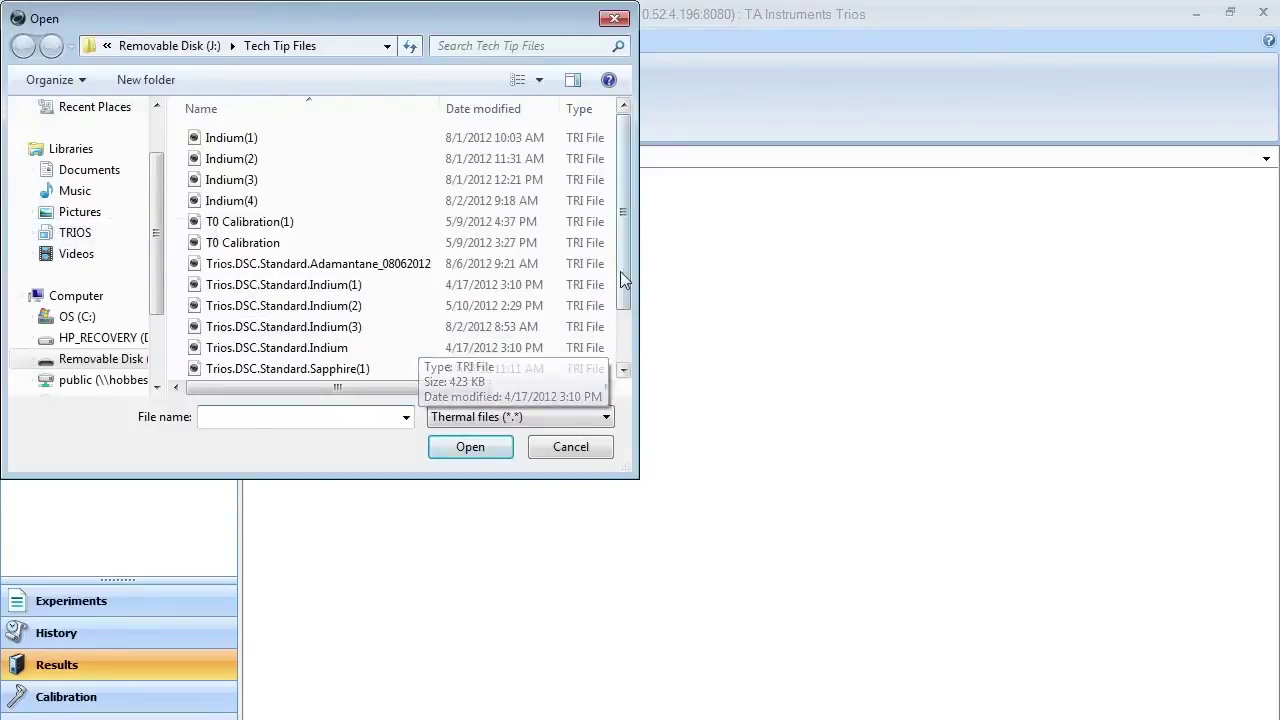
pyautogui.moveTo(620, 271); pyautogui.dragTo(624, 316)
pyautogui.click(270, 316)
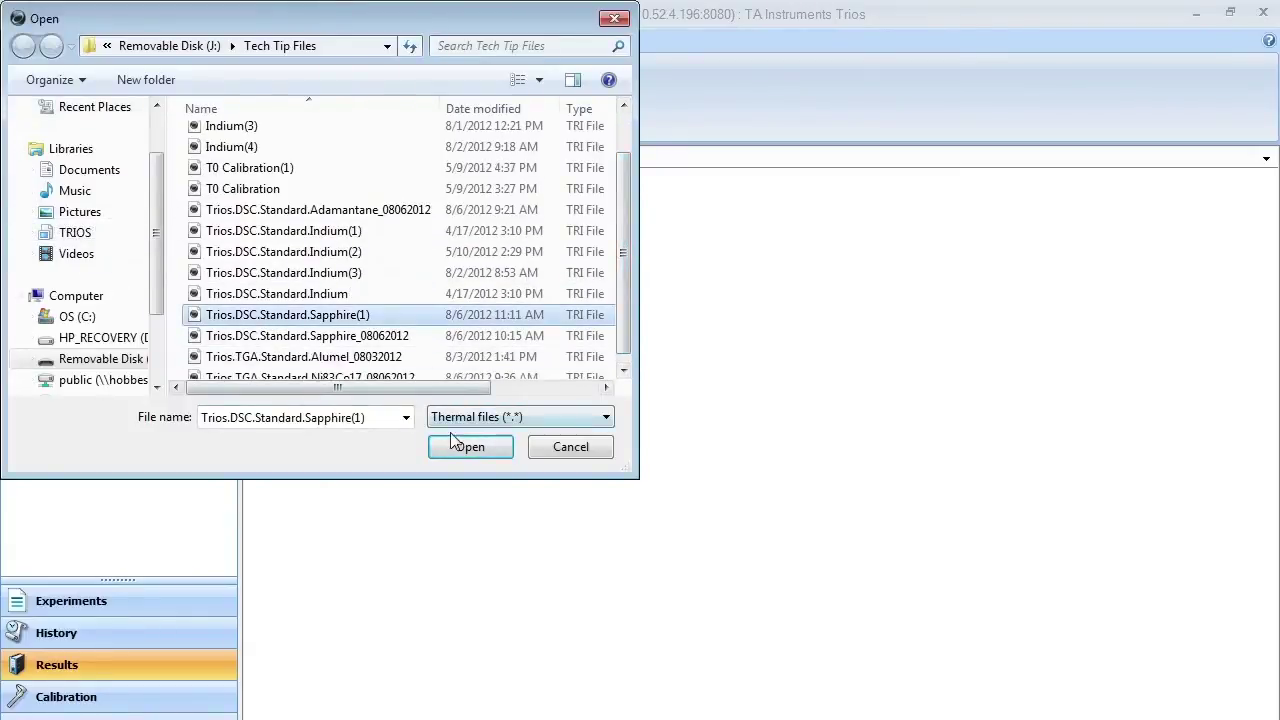
pyautogui.click(466, 448)
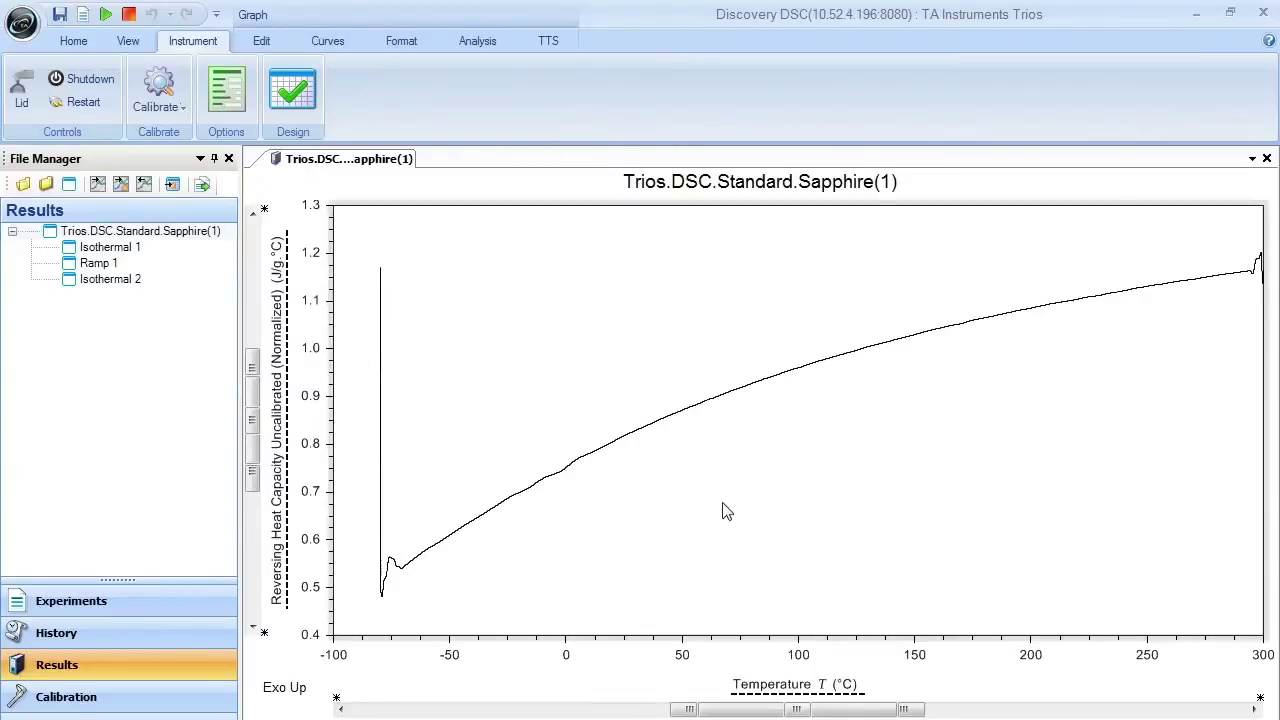
# Create a Heat Capacity calibration from the sapphire run, -70.00 to 297.22 °C.
pyautogui.click(162, 233)
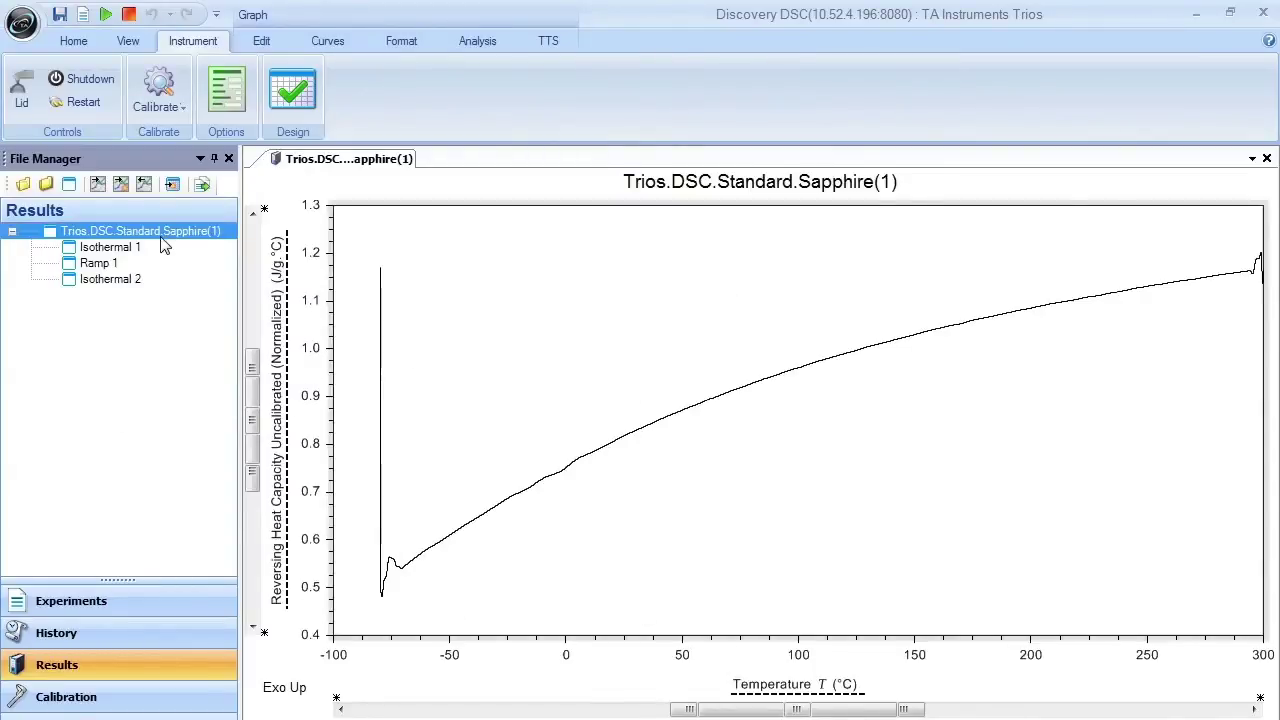
pyautogui.click(160, 95)
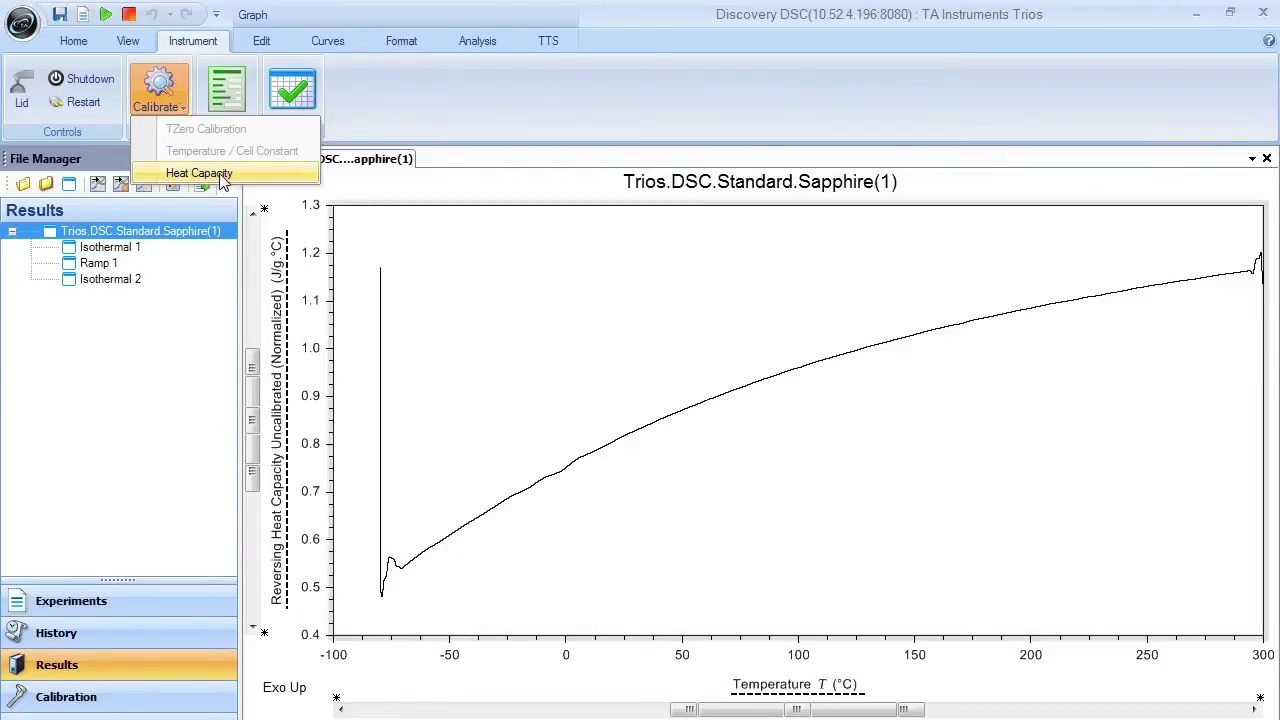
pyautogui.click(222, 179)
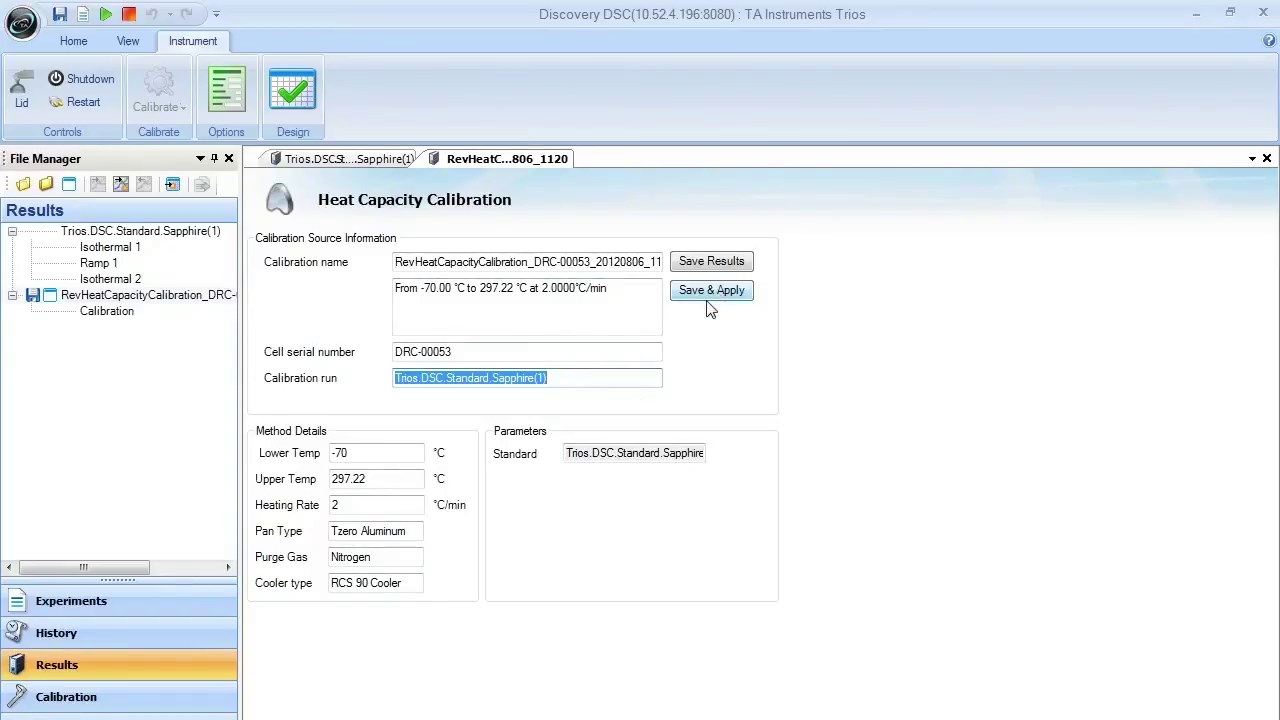
# Return to the Global Calibration Set, where Rev Heat Capacity still reads Not Selected.
pyautogui.click(100, 697)
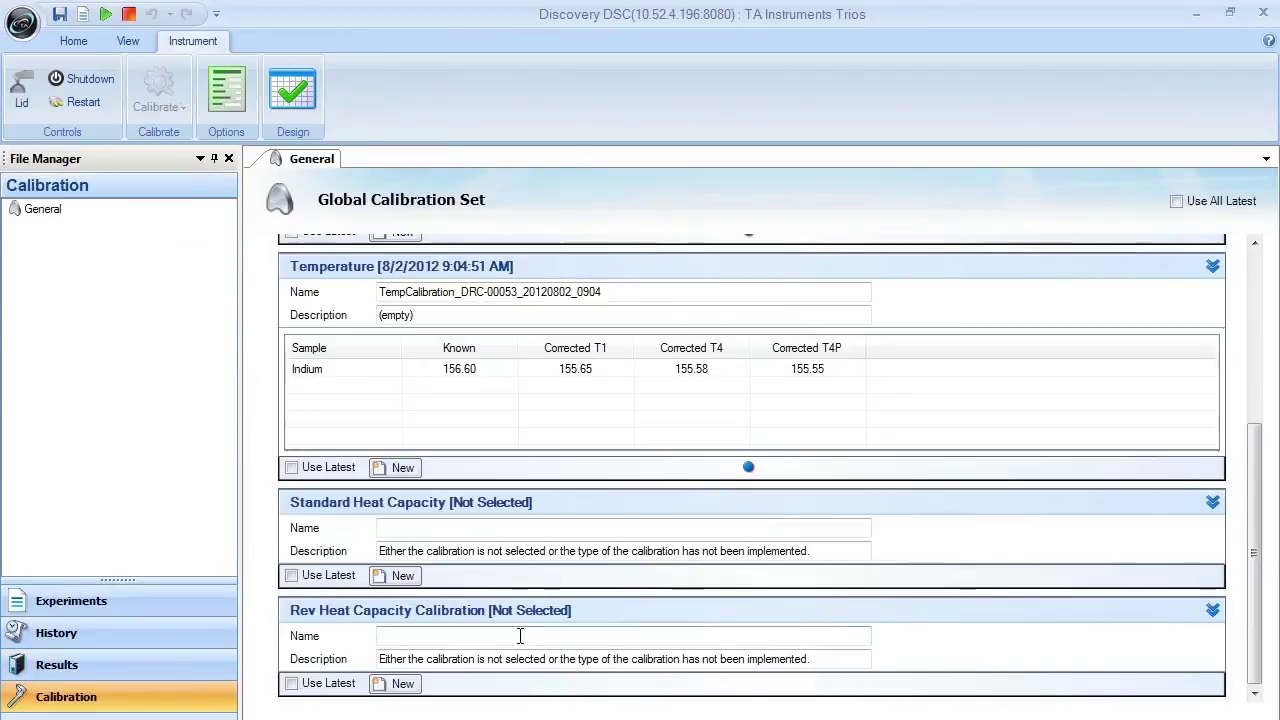